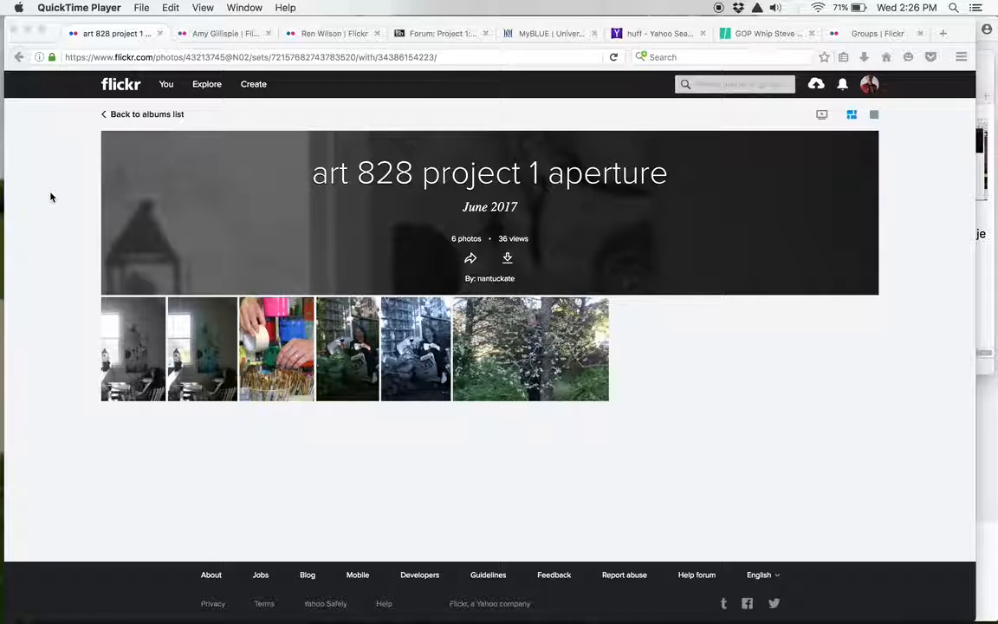
# Step: View the paint jars photo full-size, then return to the art 828 album grid
pyautogui.click(283, 327)
pyautogui.moveTo(277, 349)
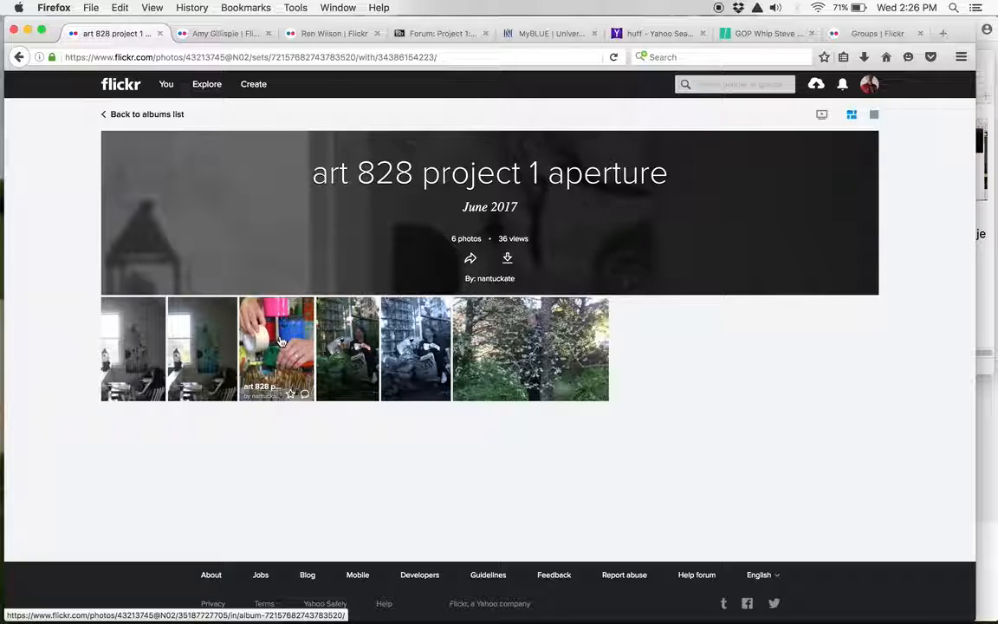
pyautogui.click(279, 340)
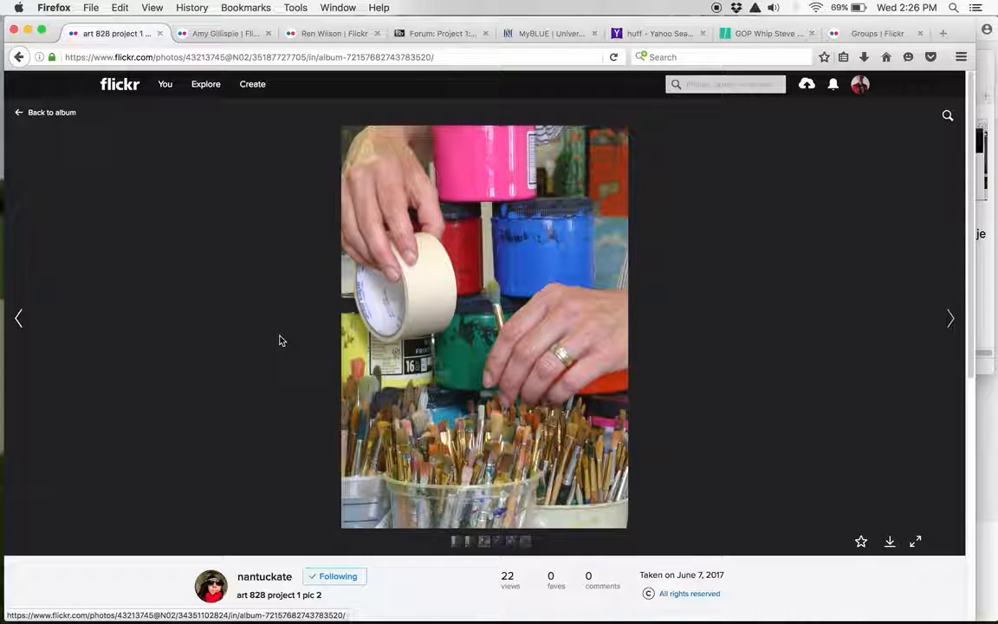
pyautogui.click(52, 112)
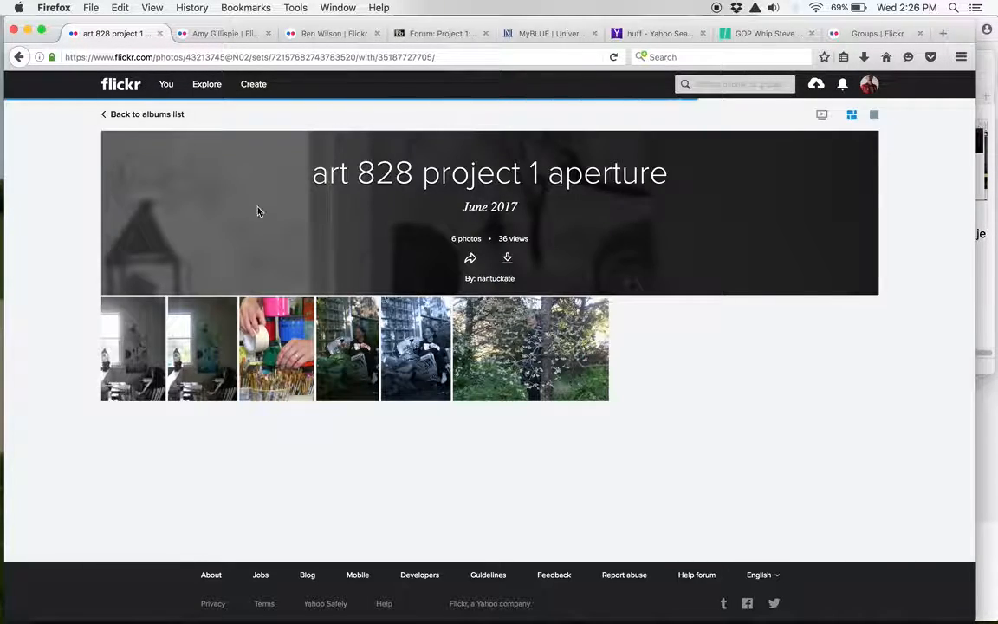
# Step: View the blossoming-tree photo 'art 828 project qpic 4' full-size, zooming in briefly for a closer look
pyautogui.click(584, 342)
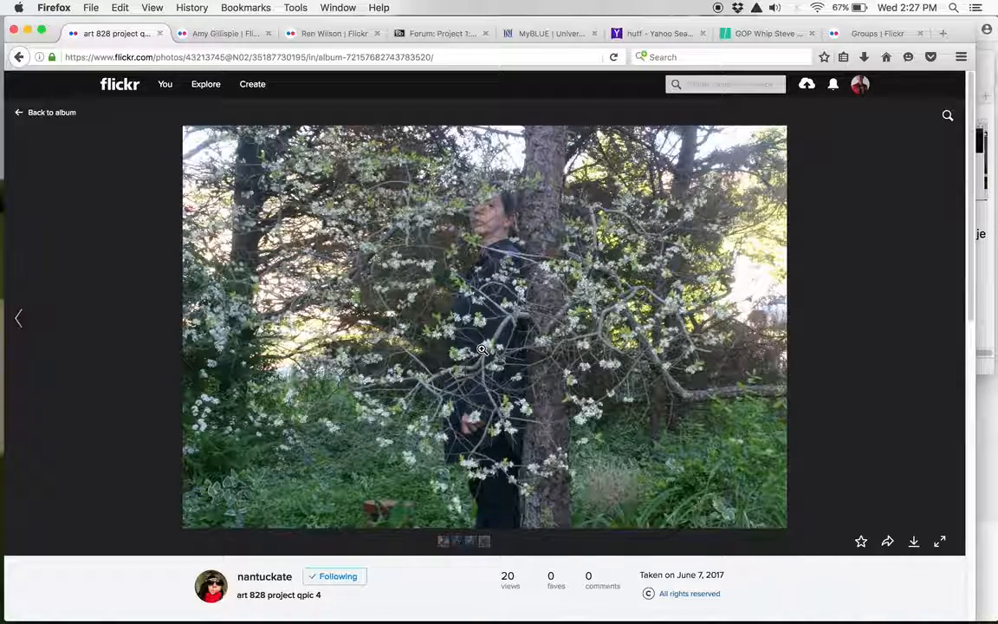
pyautogui.click(481, 349)
pyautogui.click(422, 333)
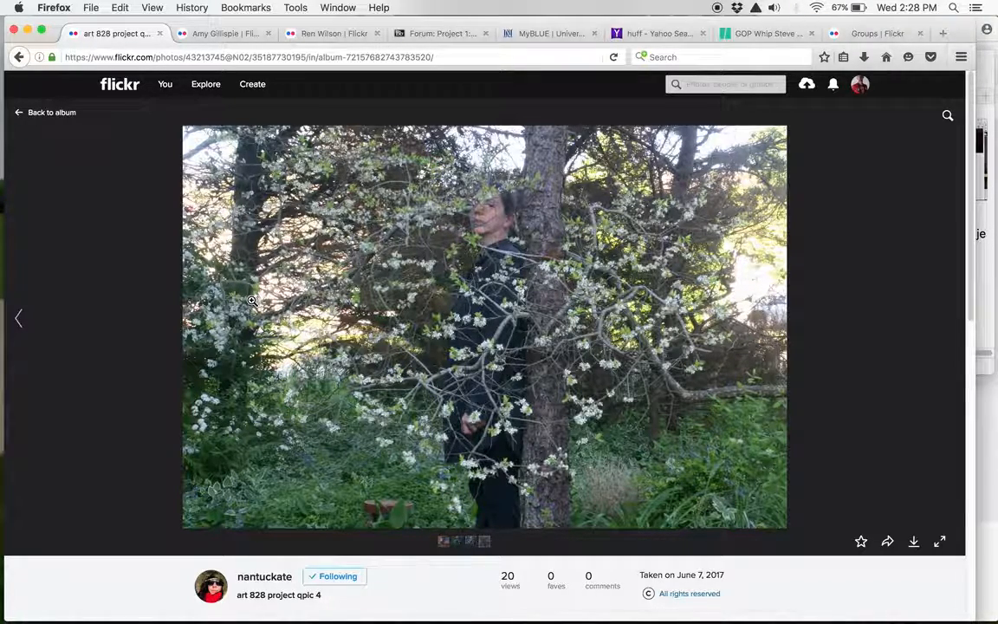
# Step: Step back through 'pic 4 w filter' and 'project 1 pic 3' to the paint jars photo 'art 828 project 1 pic 2'
pyautogui.click(19, 318)
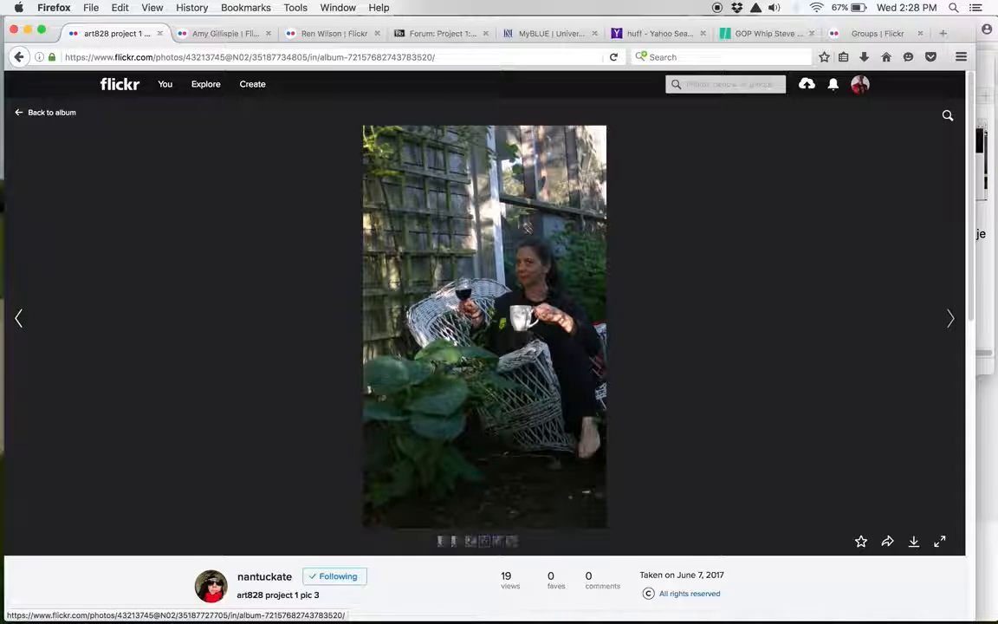
pyautogui.click(19, 320)
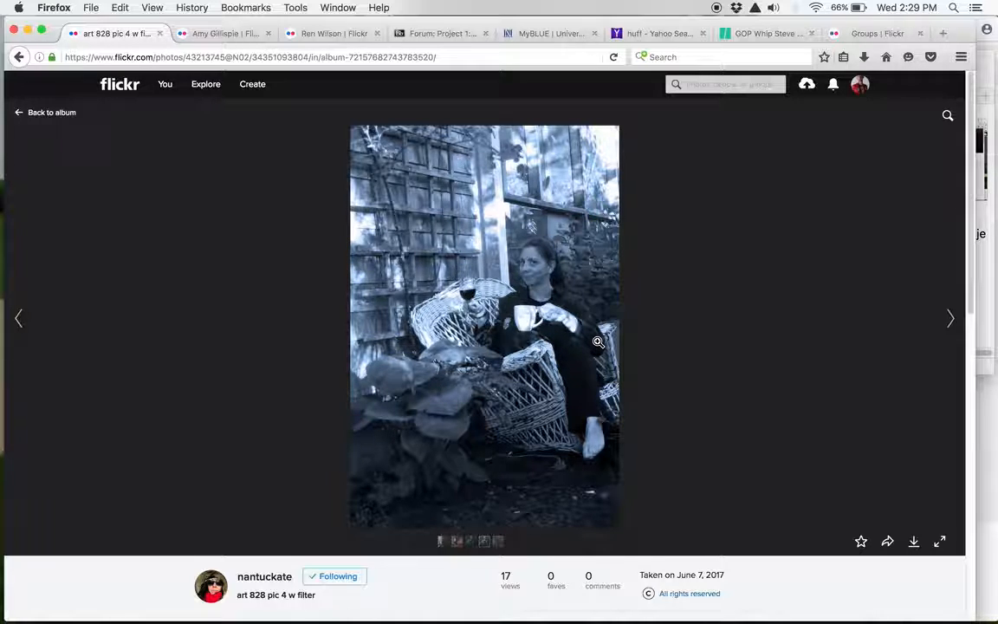
pyautogui.press('Right')
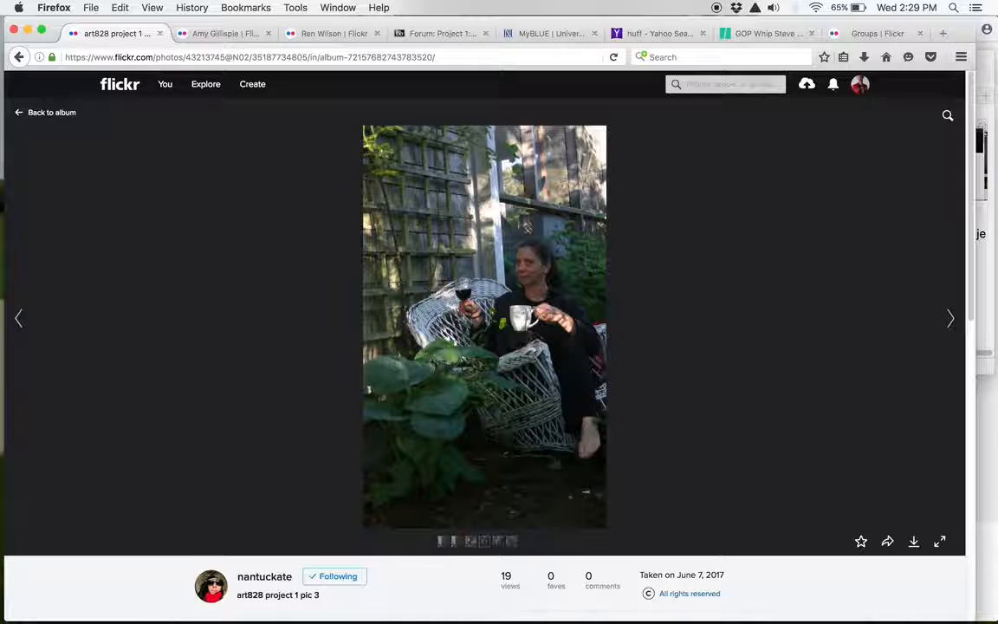
pyautogui.press('Left')
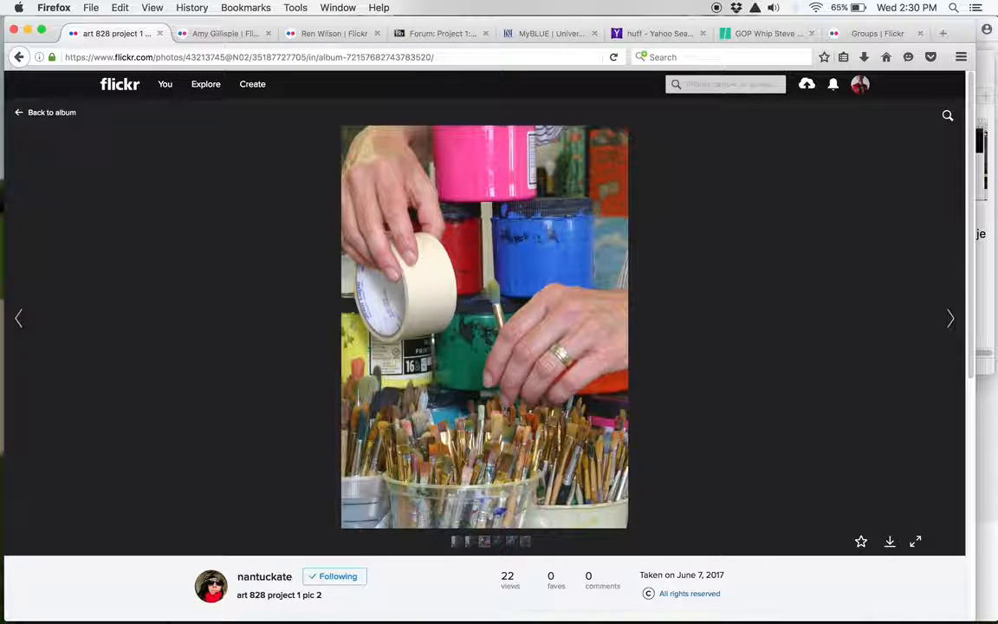
# Step: Review '828 project1 pic 1' and IMG_0959 window scenes, then return to the art 828 album grid
pyautogui.press('Left')
pyautogui.press('Left')
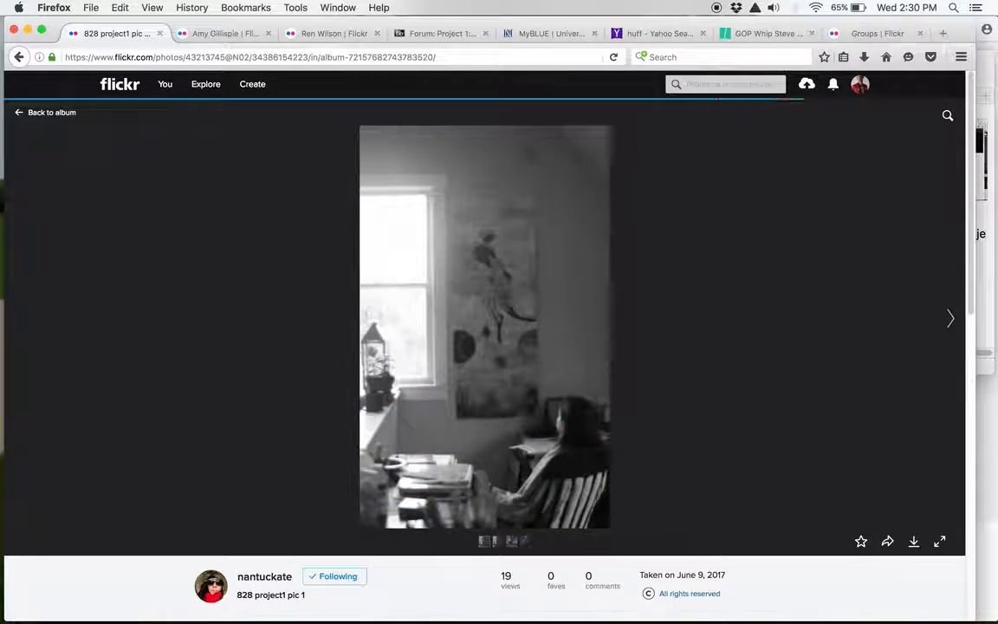
pyautogui.press('Right')
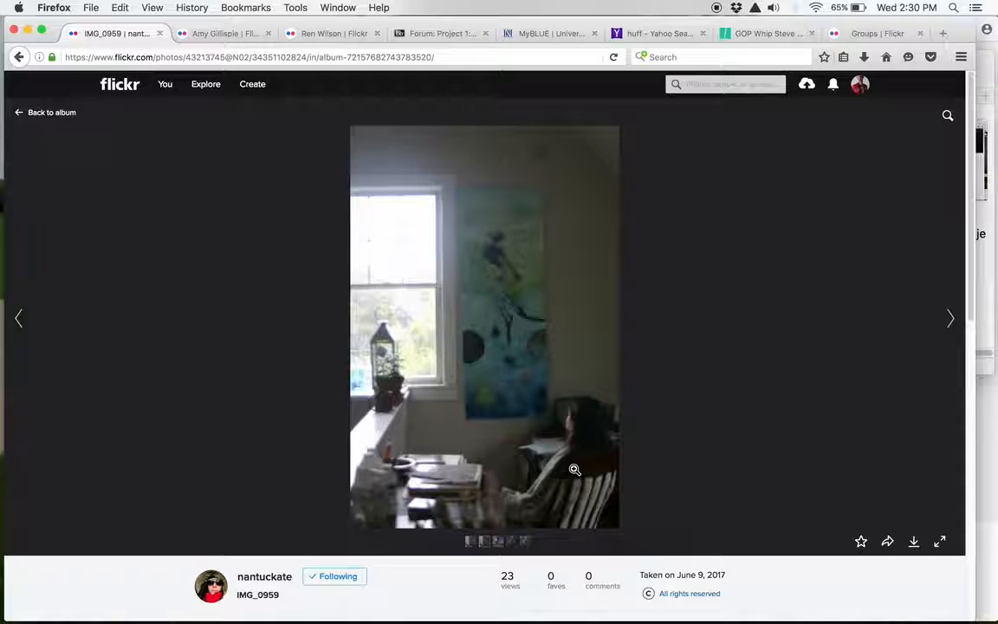
pyautogui.press('Left')
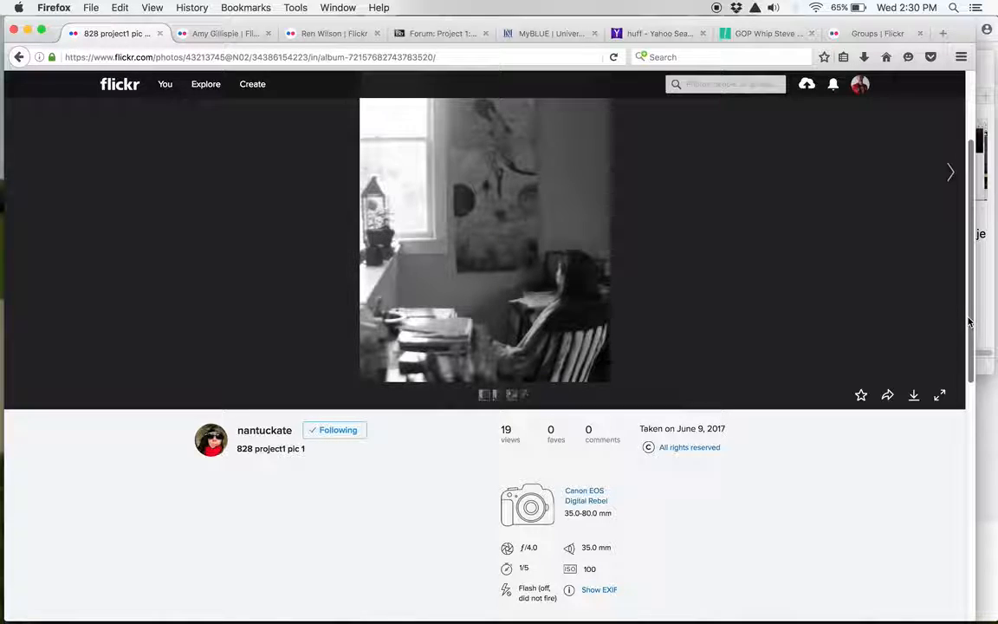
pyautogui.moveTo(968, 321); pyautogui.dragTo(968, 275)
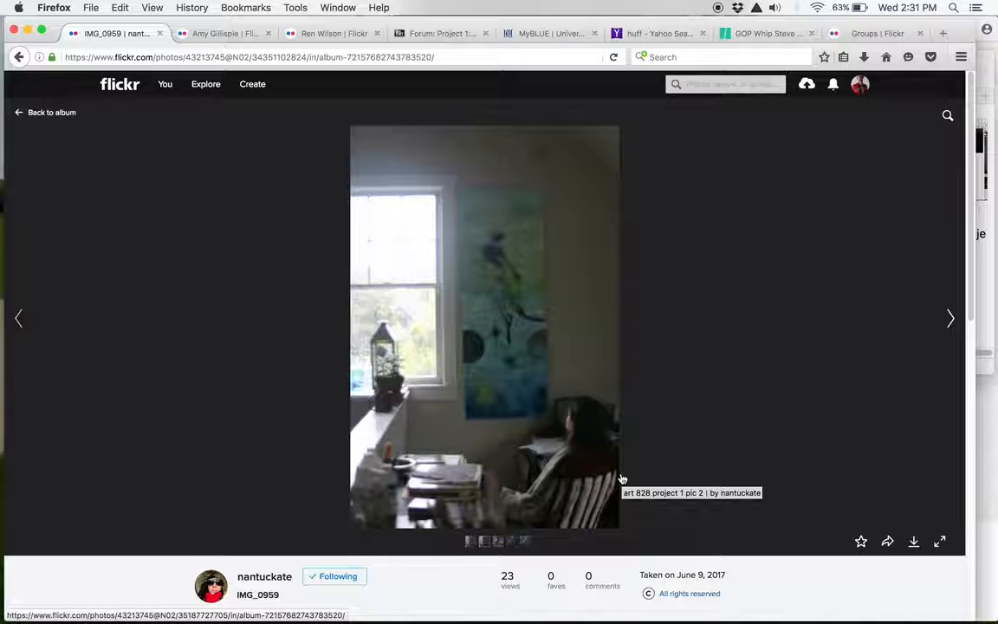
pyautogui.click(52, 112)
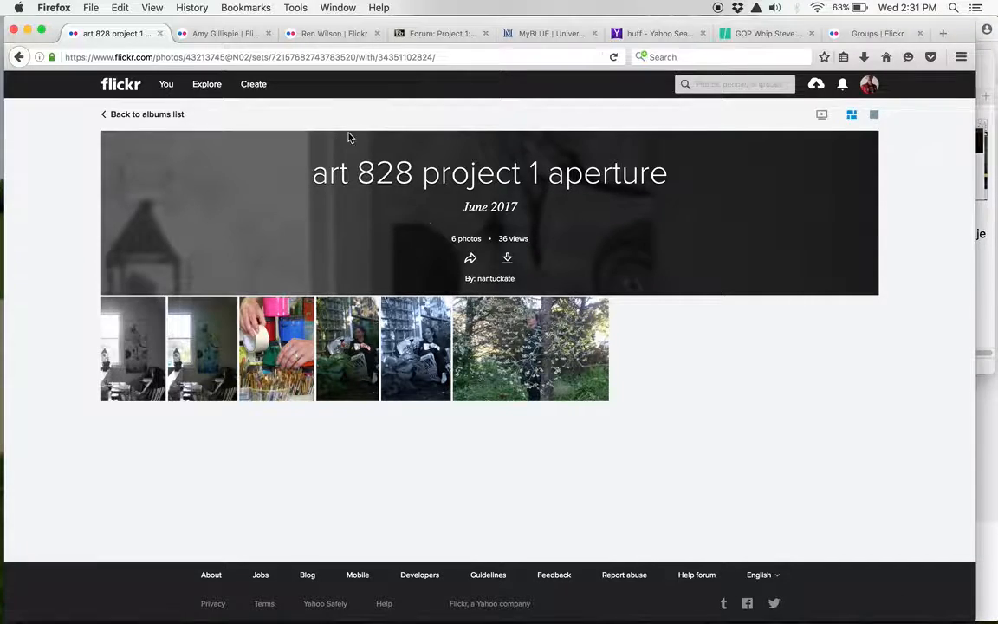
pyautogui.click(223, 32)
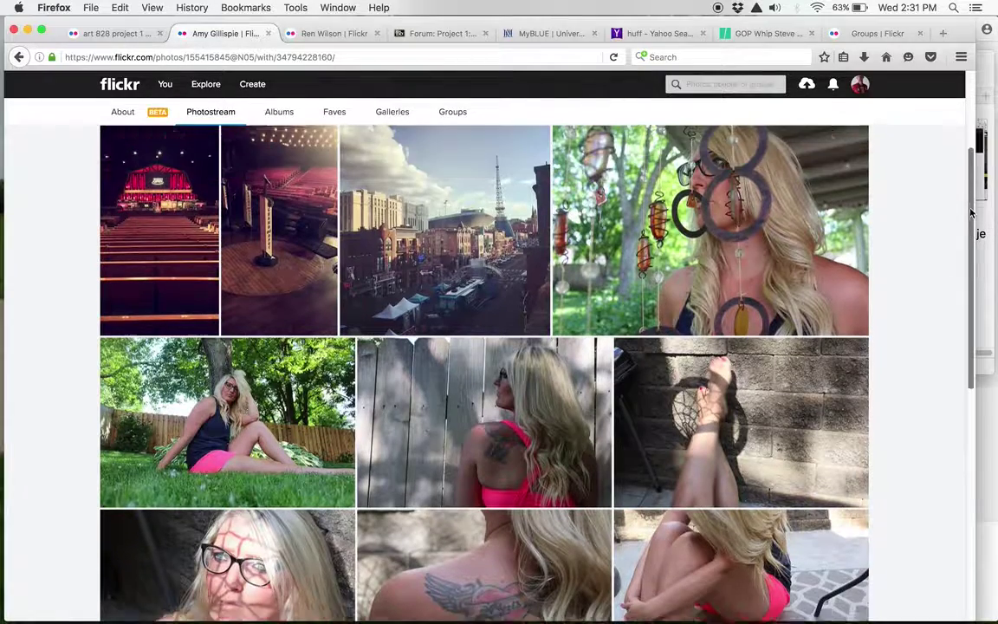
pyautogui.moveTo(969, 234); pyautogui.dragTo(970, 206)
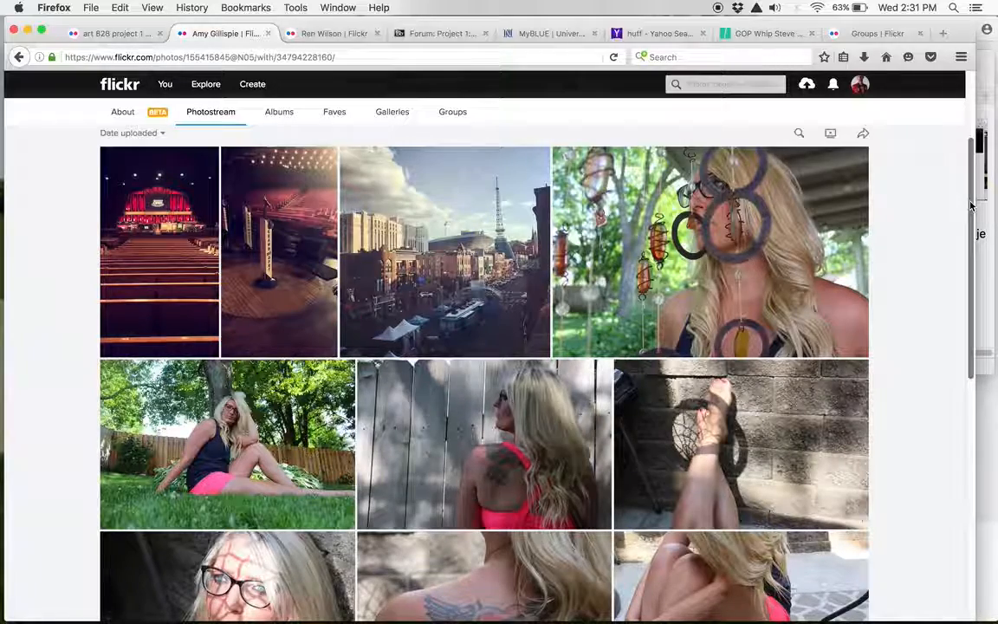
pyautogui.moveTo(970, 206); pyautogui.dragTo(976, 234)
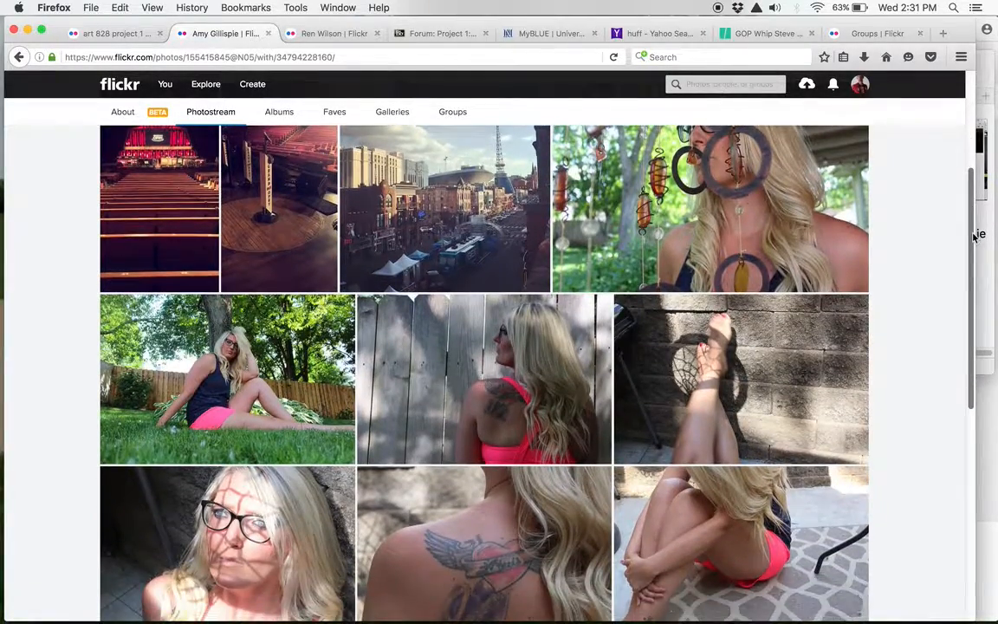
pyautogui.click(710, 208)
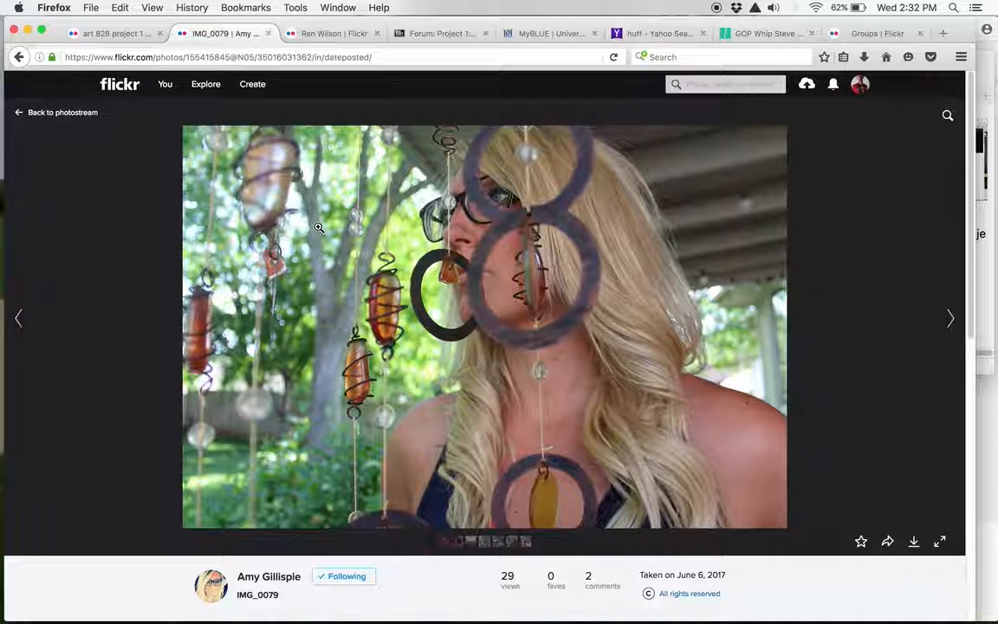
pyautogui.click(63, 112)
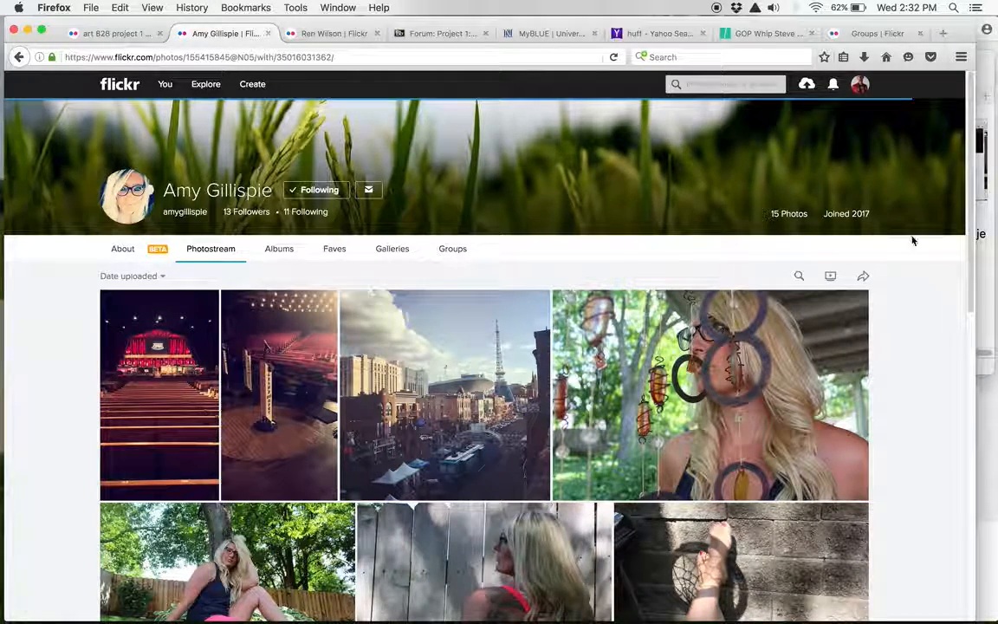
pyautogui.scroll(-4, 912, 259)
pyautogui.scroll(-3, 970, 308)
# Step: View IMG_0053, the feet against a brick wall photo, full-size
pyautogui.click(804, 284)
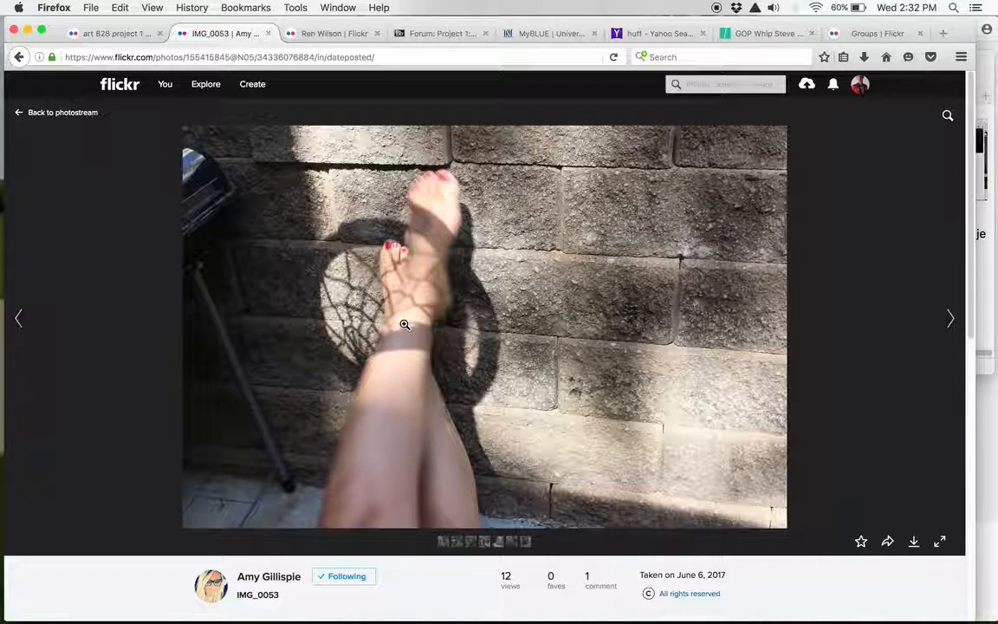
# Step: Return to the photostream and view IMG_0037, the hair on a patterned rug photo, full-size
pyautogui.click(63, 113)
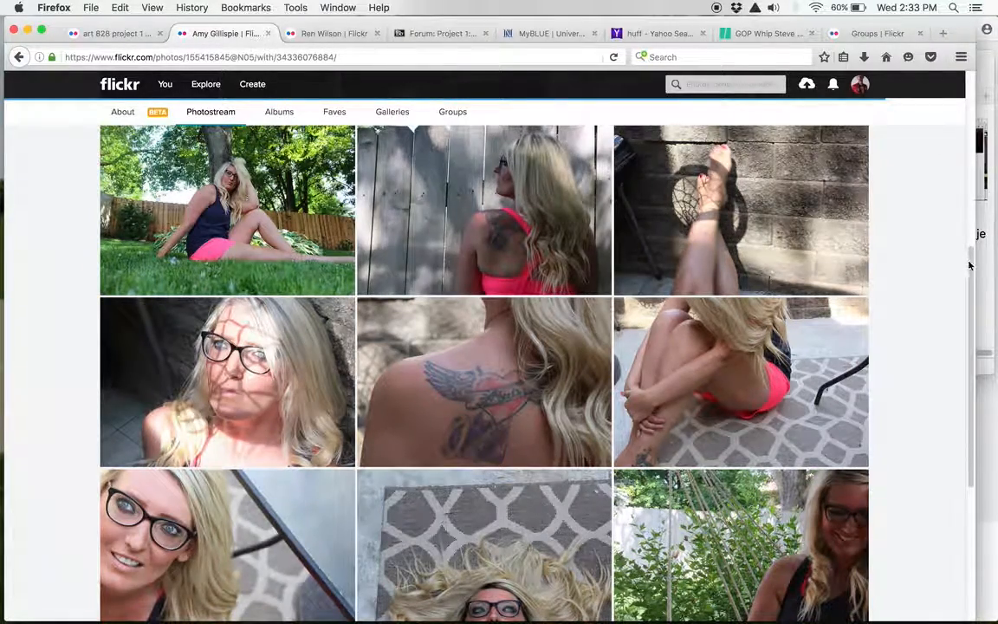
pyautogui.scroll(-5, 970, 265)
pyautogui.scroll(-3, 606, 304)
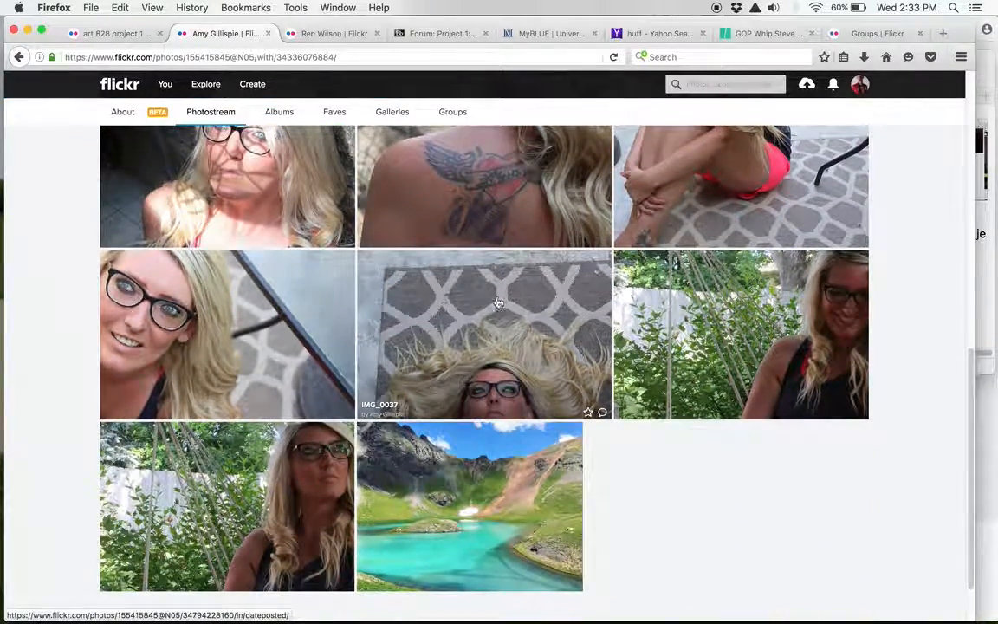
pyautogui.click(498, 302)
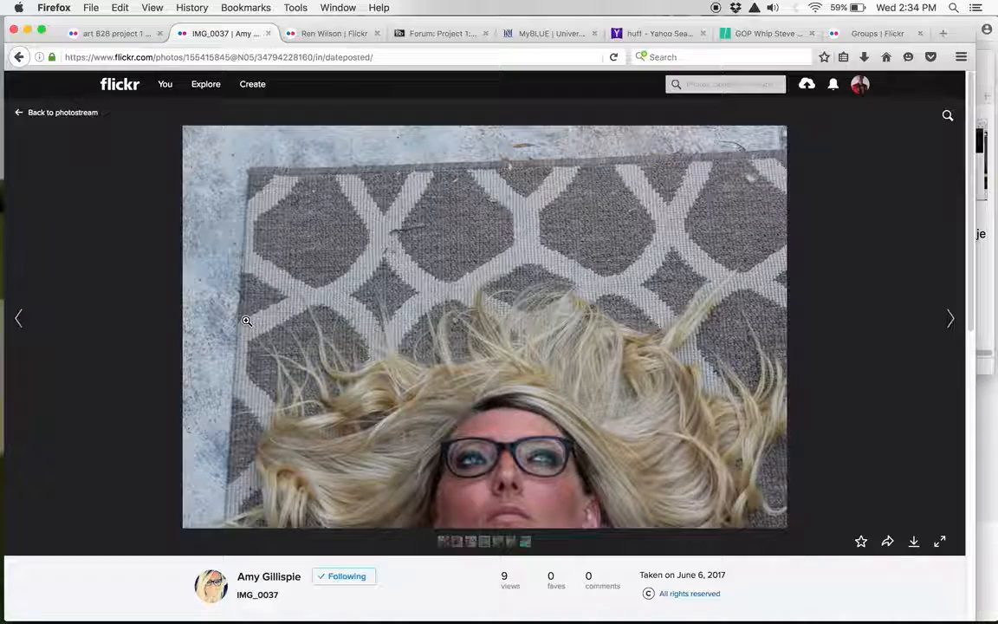
# Step: View IMG_0029, the smiling woman in the garden photo, full-size despite an error page, then return to the photostream
pyautogui.click(72, 113)
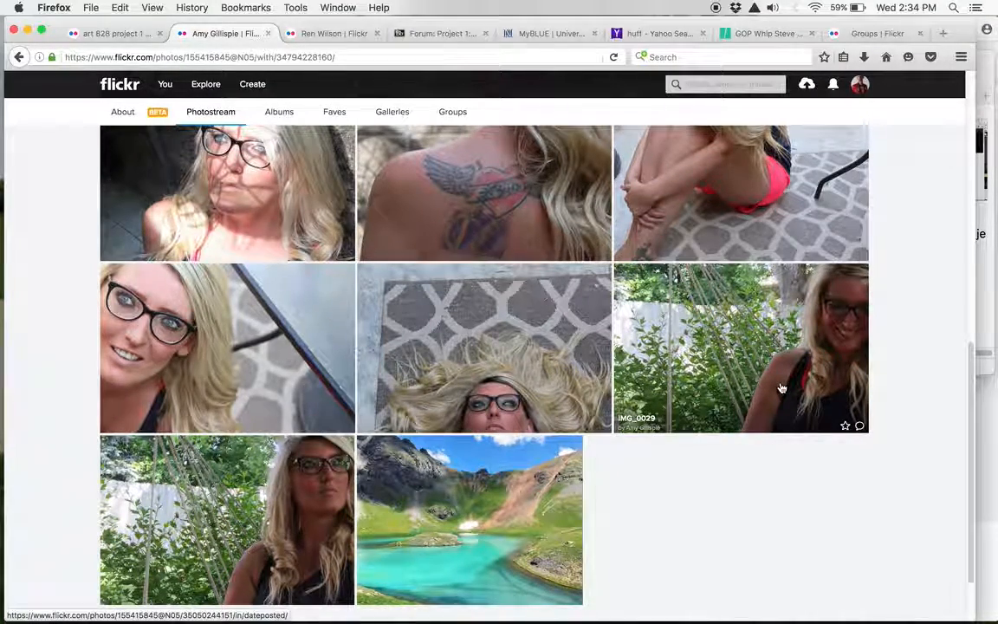
pyautogui.click(780, 388)
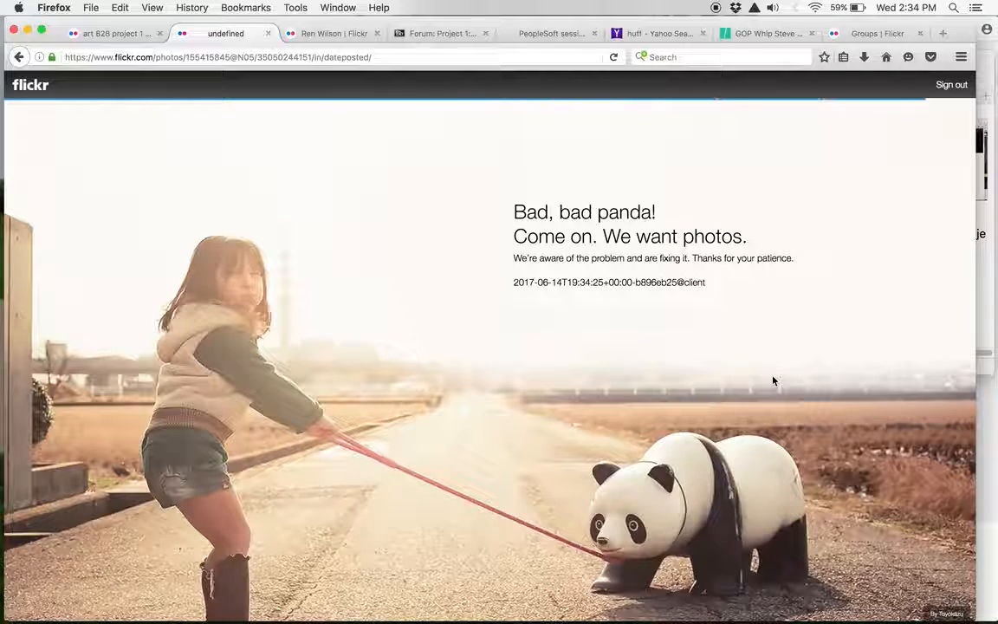
pyautogui.click(19, 57)
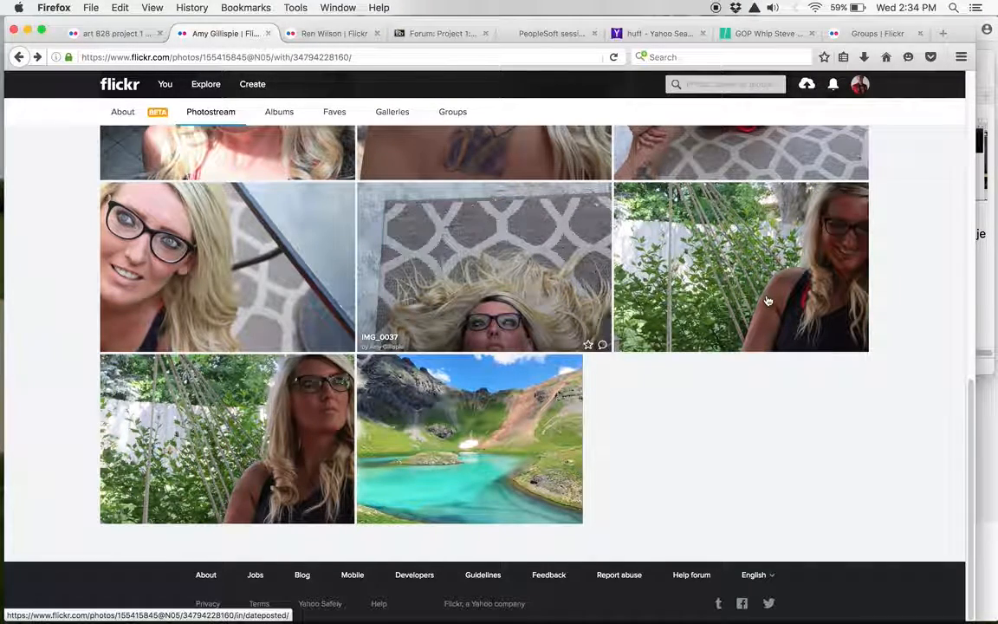
pyautogui.click(766, 300)
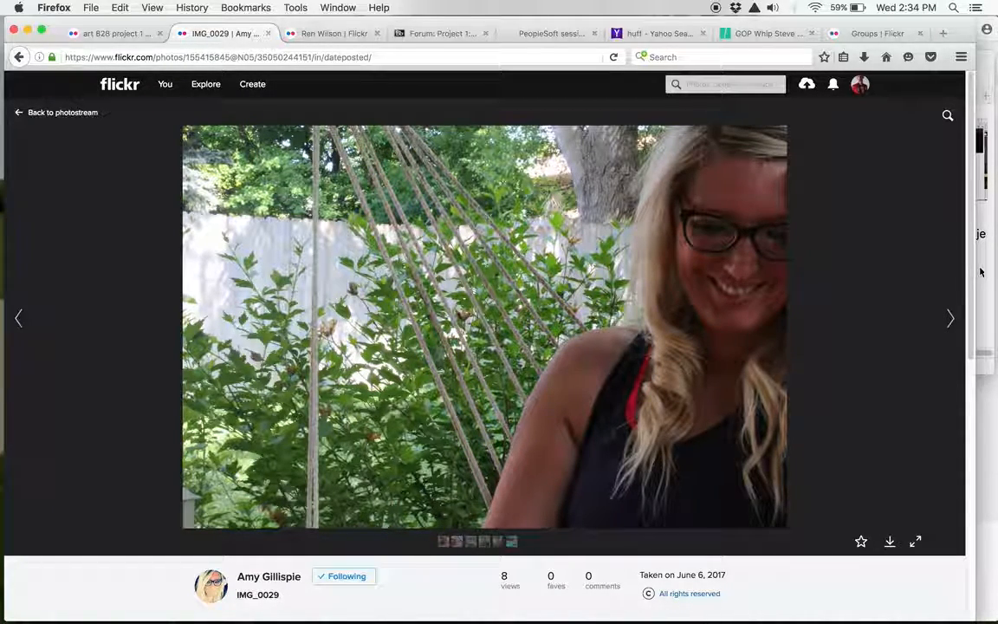
pyautogui.moveTo(981, 271); pyautogui.dragTo(982, 281)
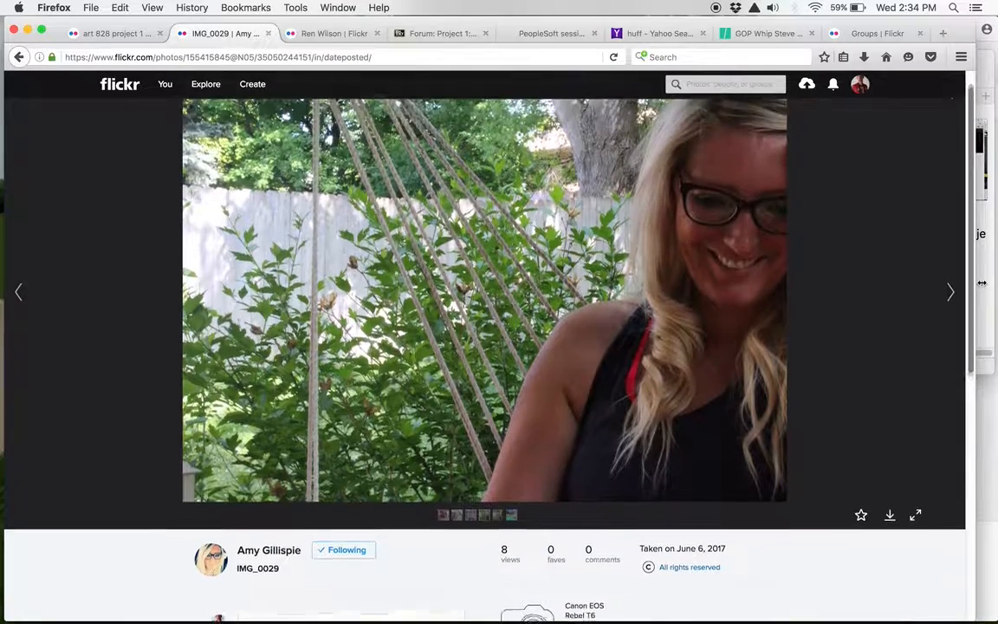
pyautogui.press('super+Tab')
pyautogui.press('super+Tab')
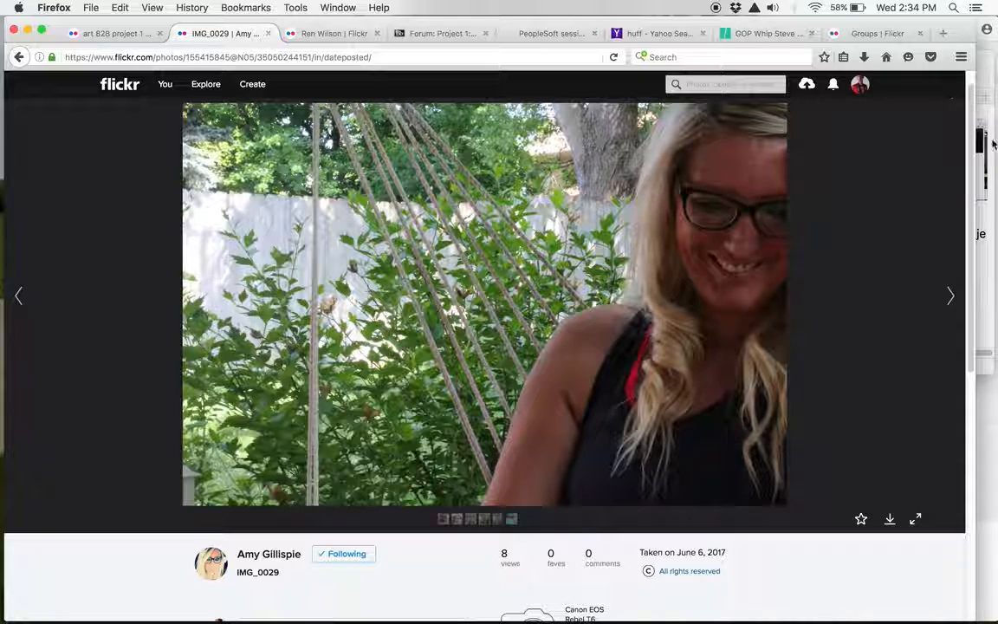
pyautogui.moveTo(967, 152); pyautogui.dragTo(974, 139)
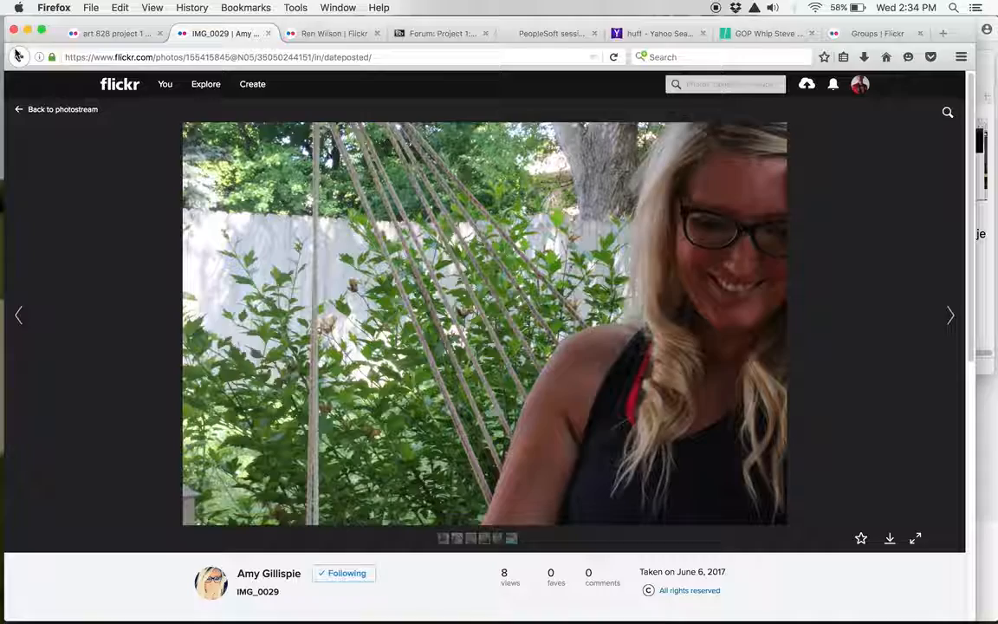
pyautogui.click(18, 56)
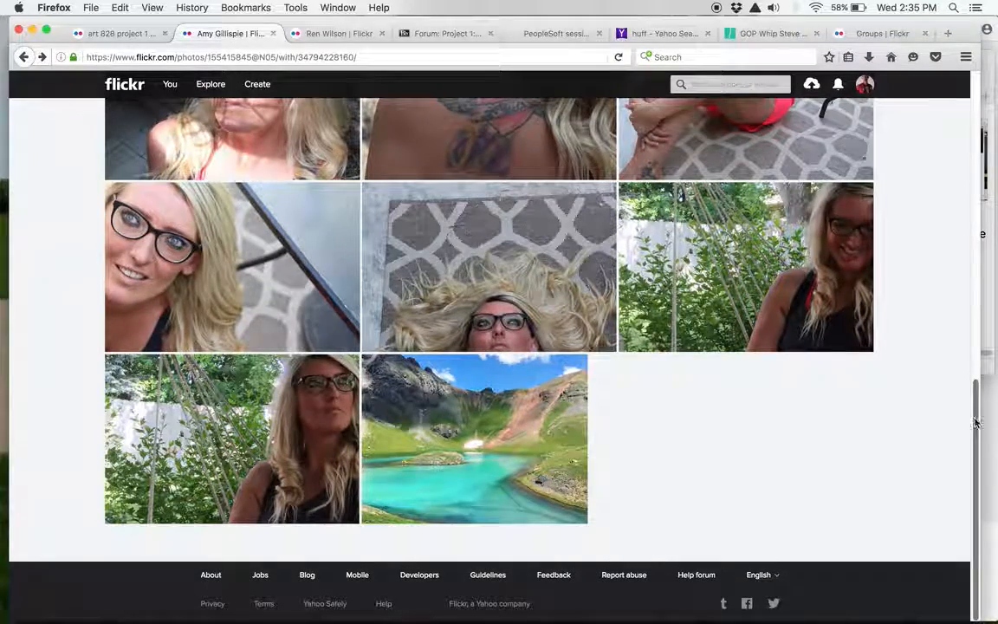
pyautogui.scroll(3, 979, 409)
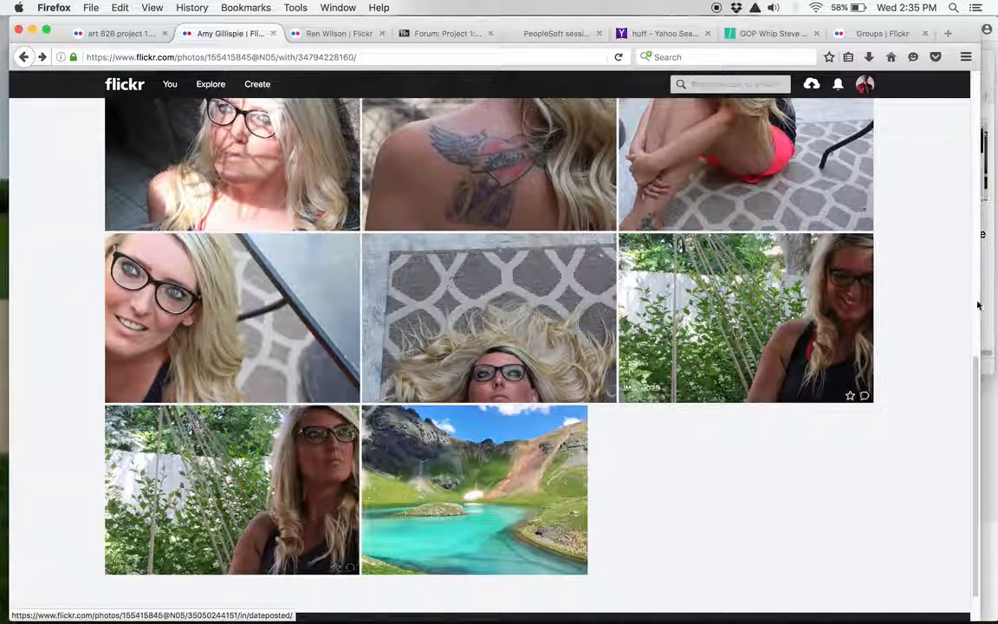
pyautogui.scroll(2, 975, 387)
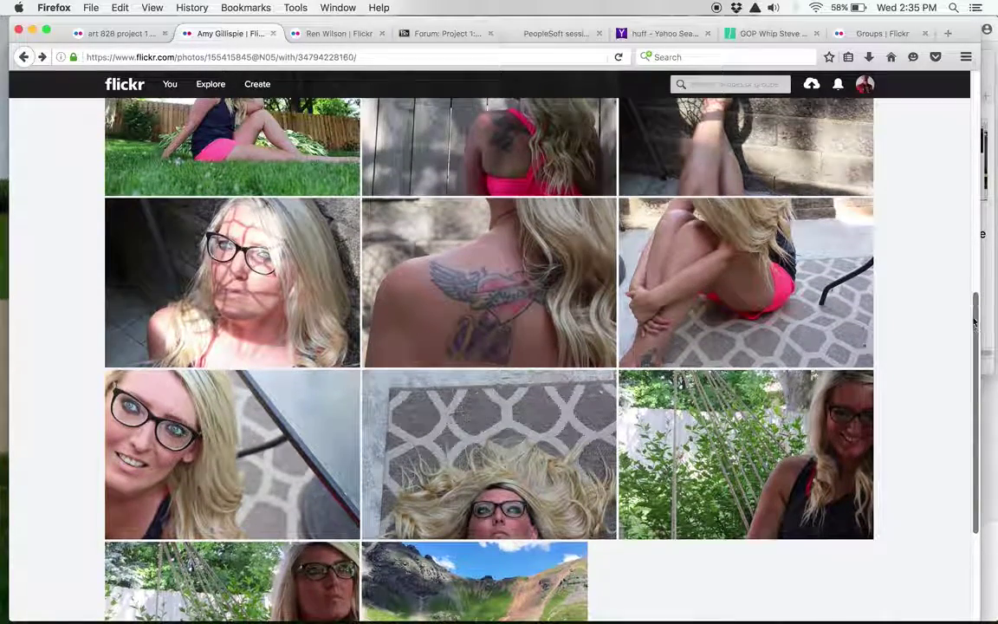
# Step: View IMG_0043, the knees-on-rug photo, full-size, then return to the photostream
pyautogui.click(769, 278)
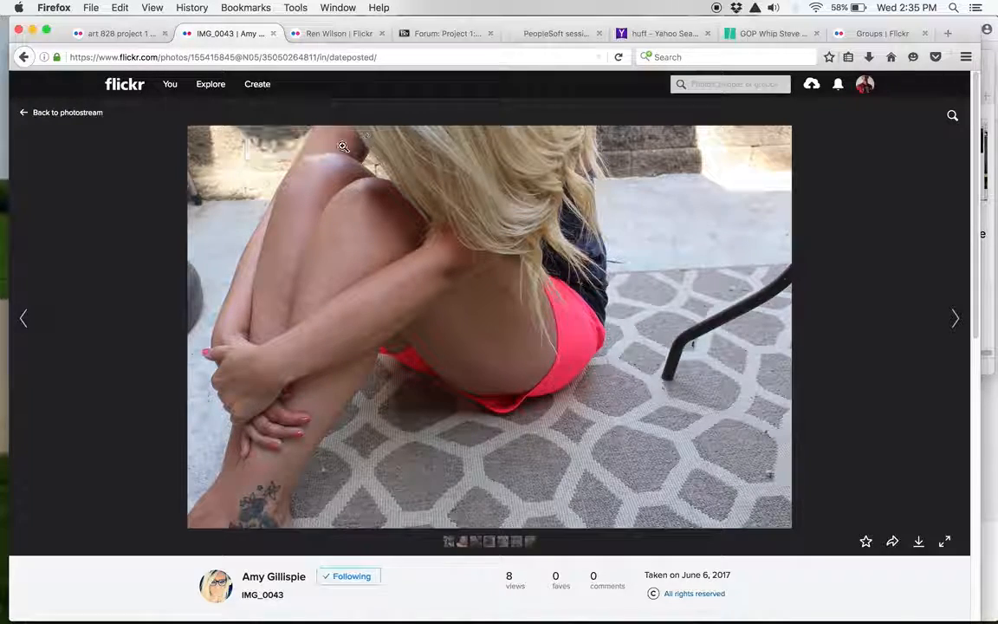
pyautogui.click(23, 57)
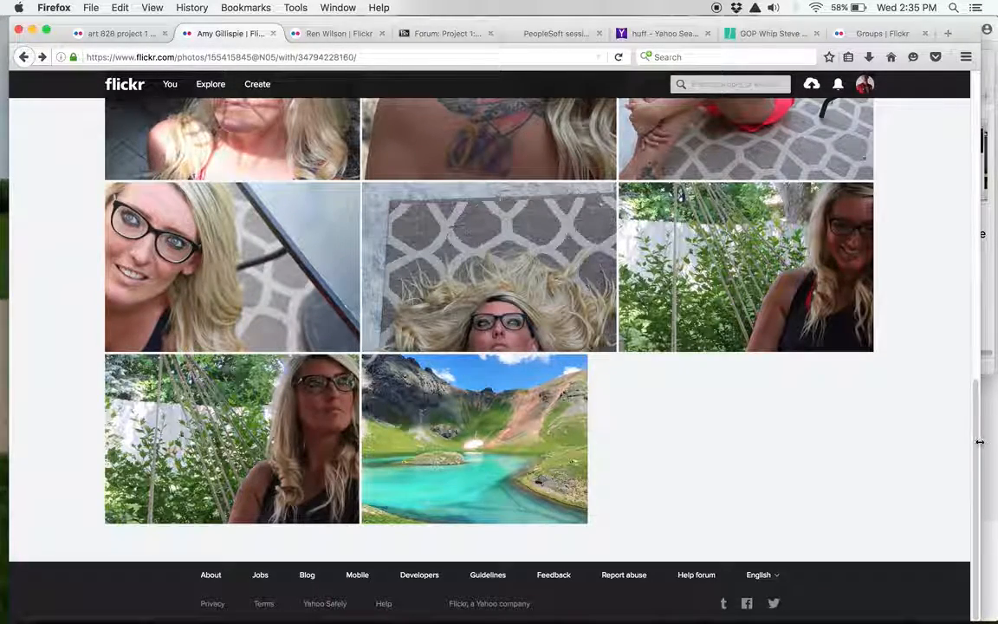
pyautogui.moveTo(979, 442); pyautogui.dragTo(992, 104)
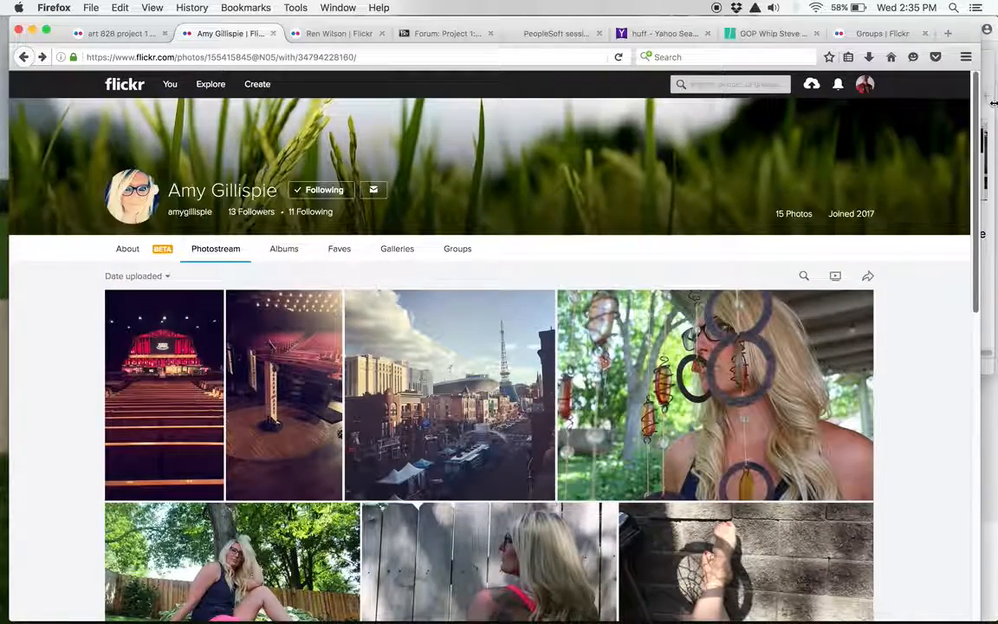